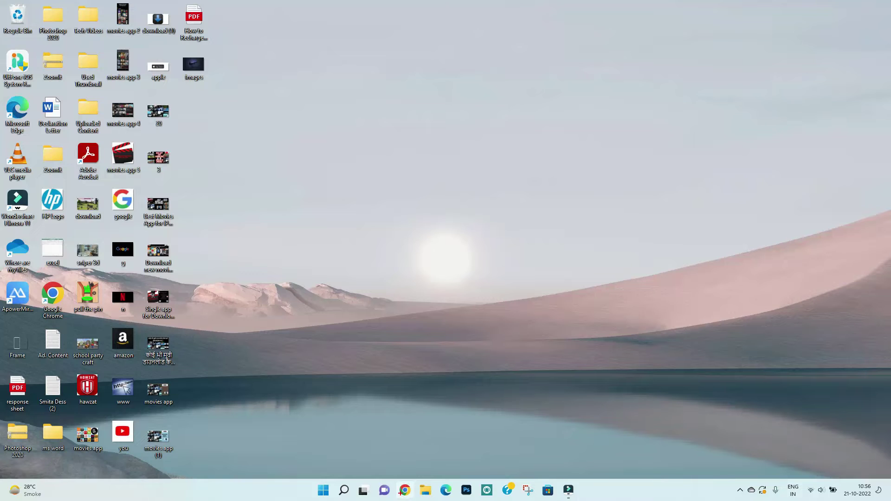
Step: Search for HIPDF from a new Google Chrome tab's address bar
drag(398, 493, 421, 500)
key(Escape)
click(404, 494)
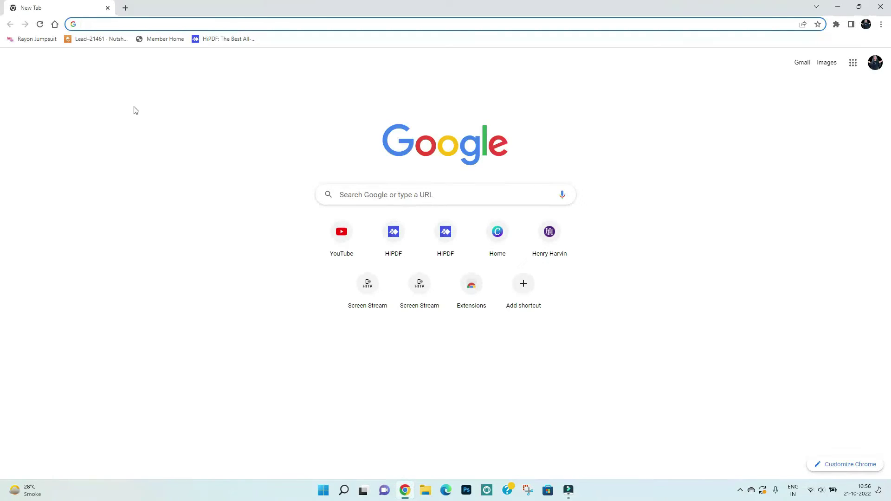
click(123, 23)
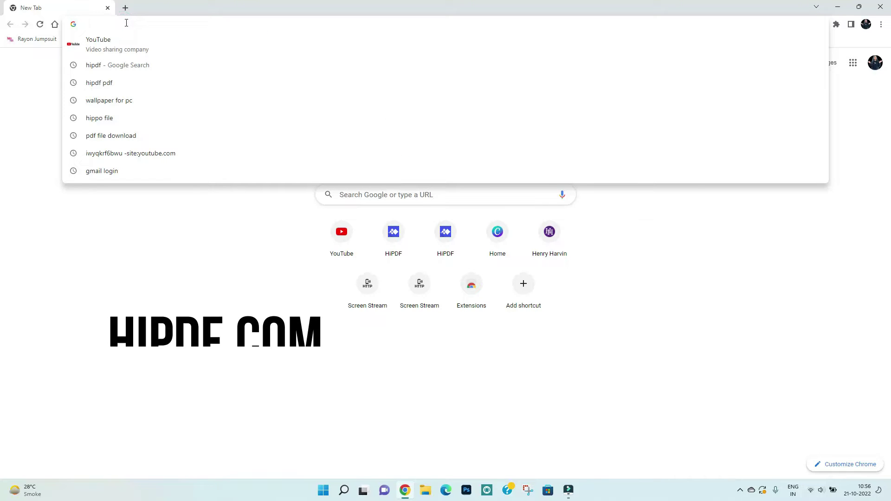
text(H)
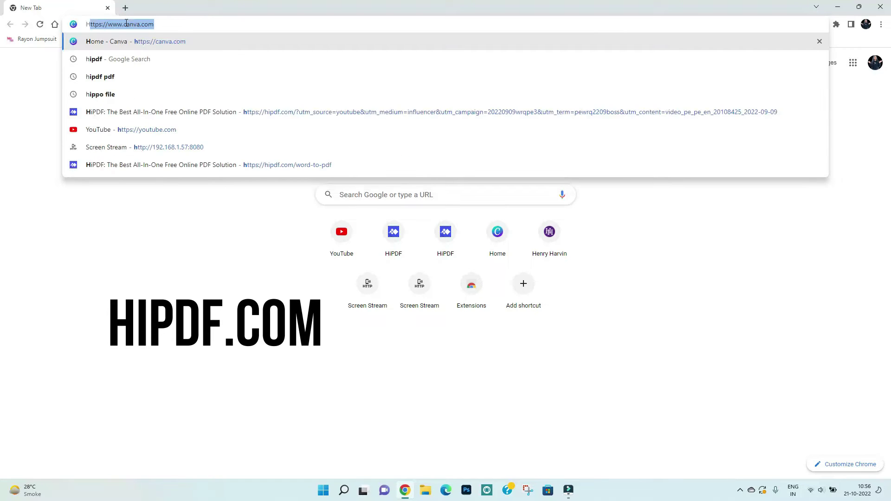
text(IPDF)
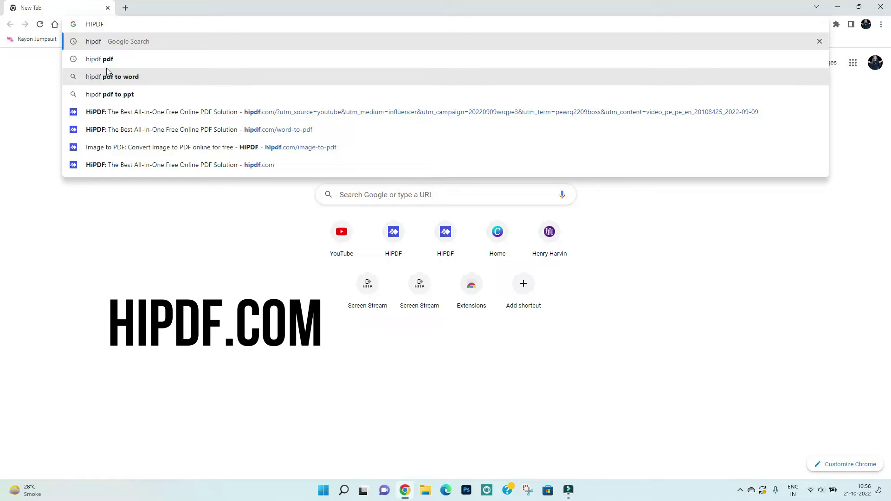
drag(62, 53, 134, 68)
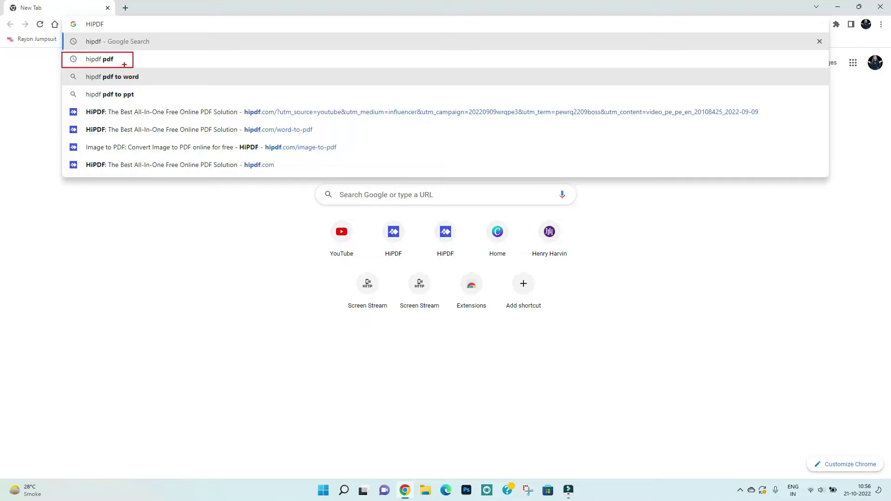
key(Escape)
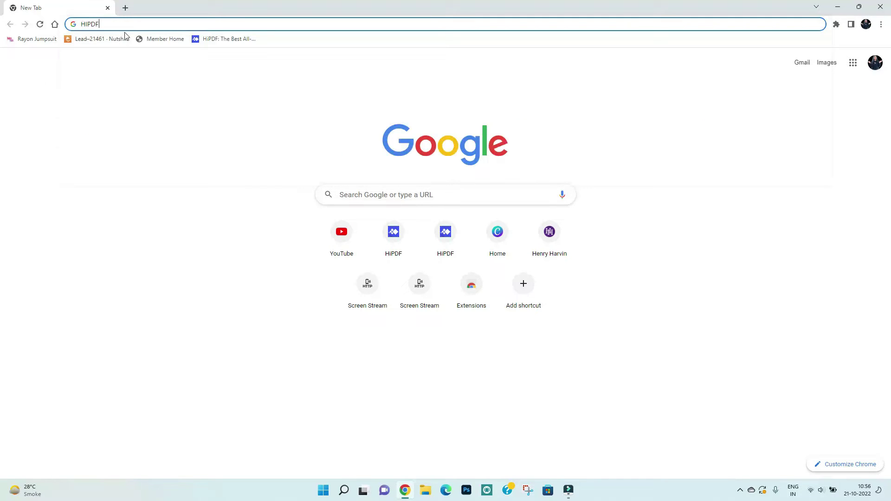
key(Return)
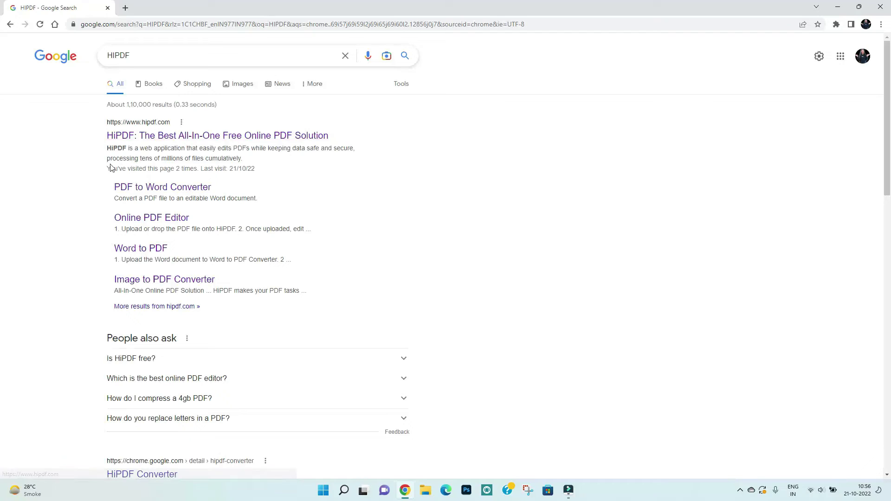
Step: Open the hipdf.com result 'HiPDF: The Best All-In-One Free Online PDF Solution'
drag(102, 114, 334, 154)
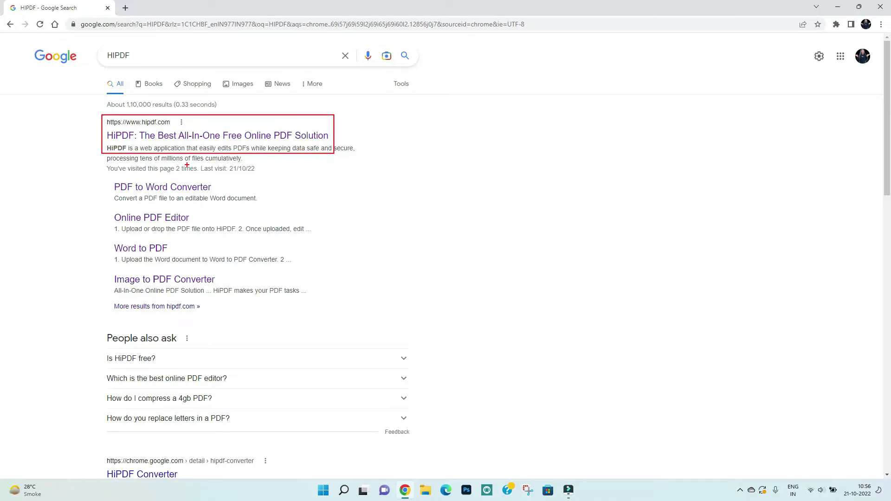
click(195, 136)
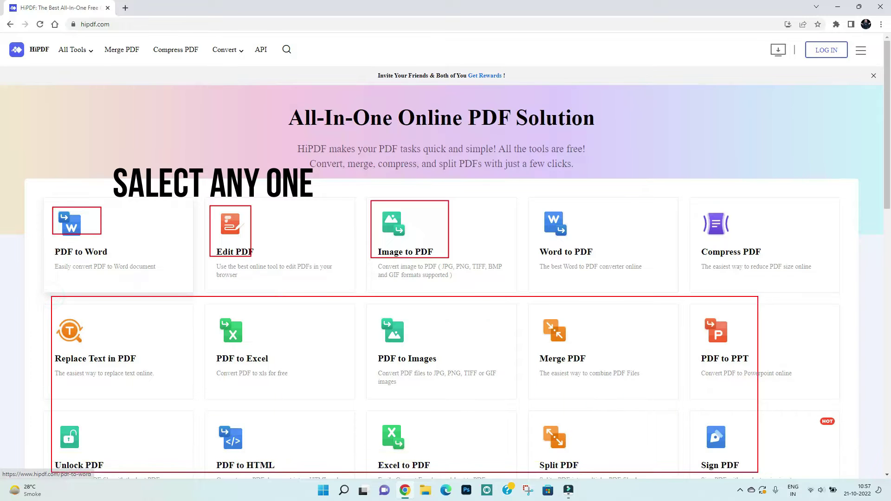
Step: Open the Edit PDF tool and upload the 491 KB résumé PDF from drive D:
scroll(882, 194, up, 4)
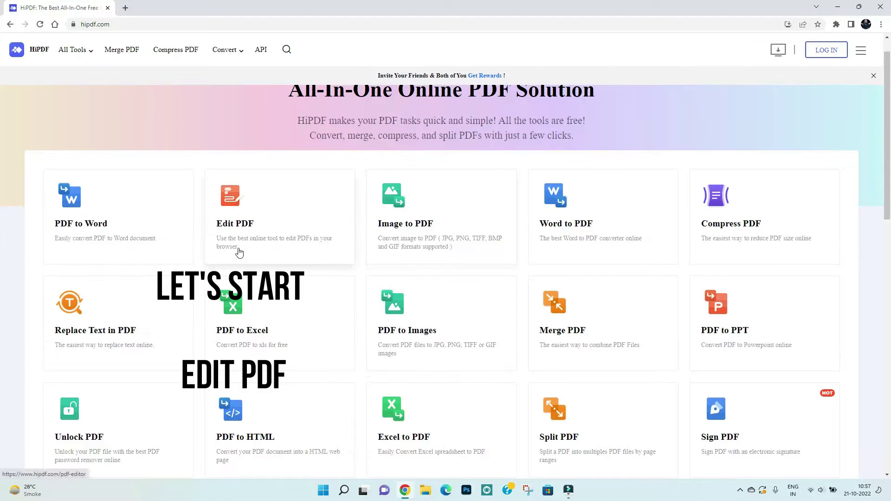
click(230, 205)
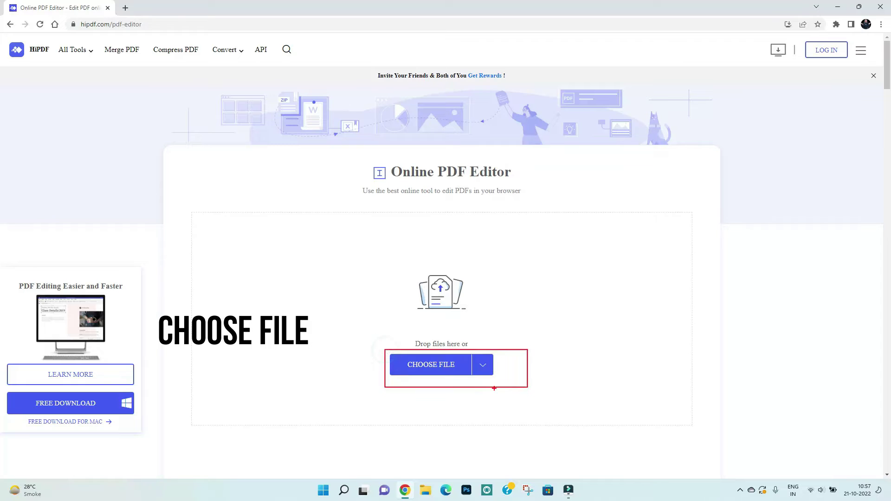
click(448, 372)
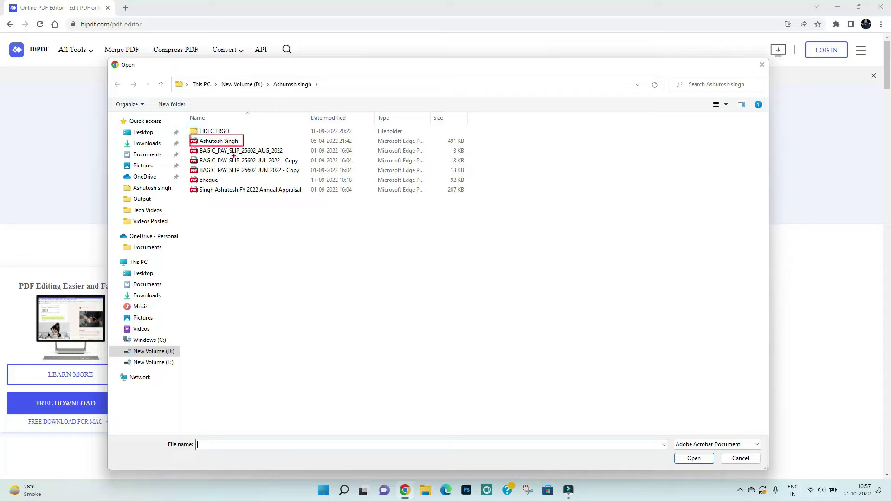
click(222, 143)
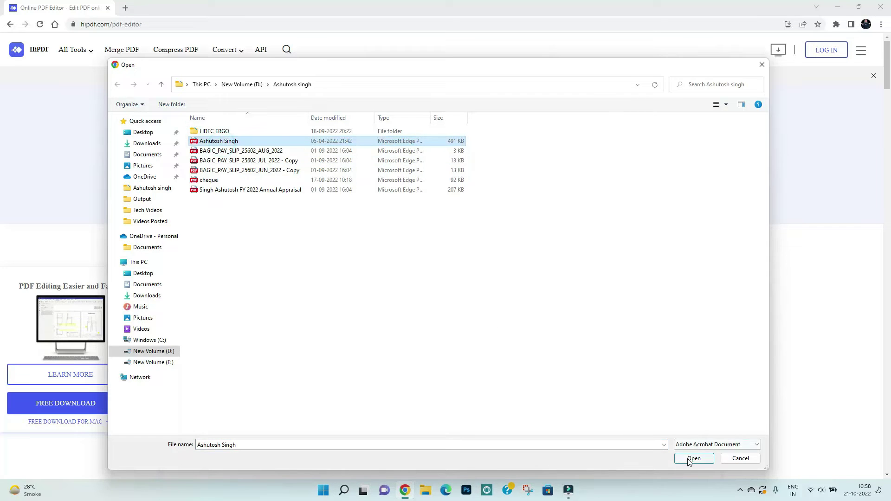
click(694, 458)
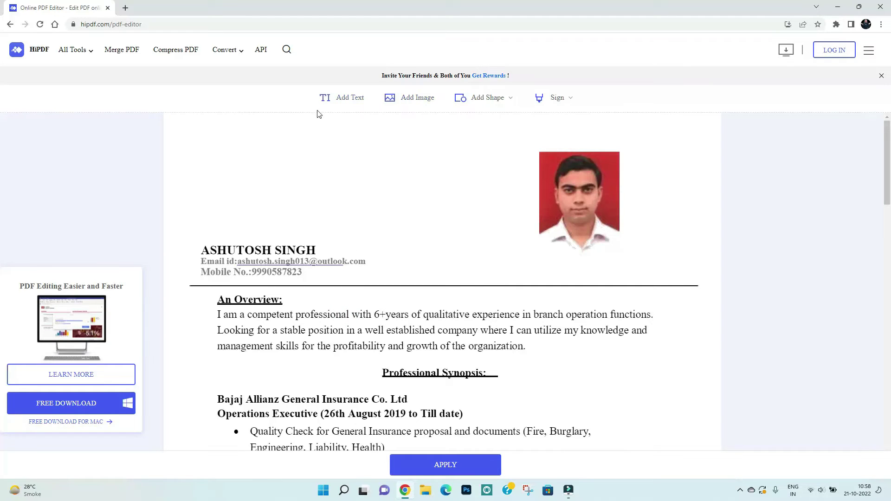
Step: Add a text box containing the candidate's first name to the résumé
drag(316, 87, 628, 113)
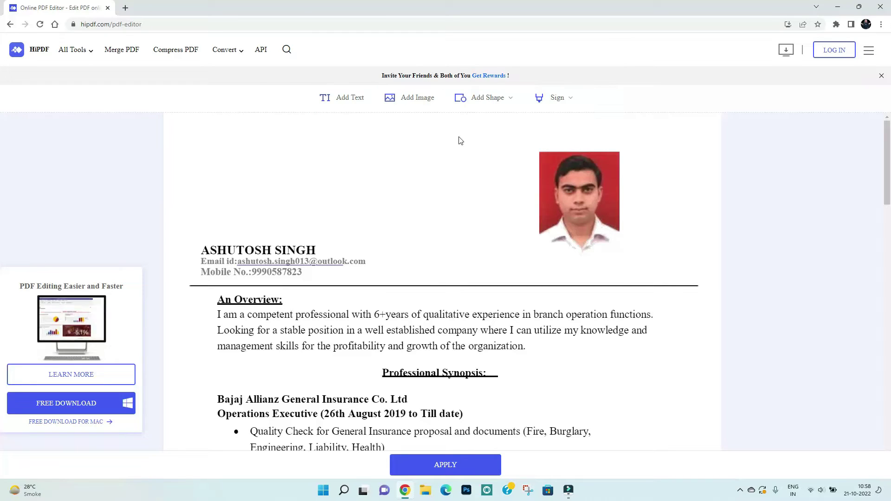
click(344, 103)
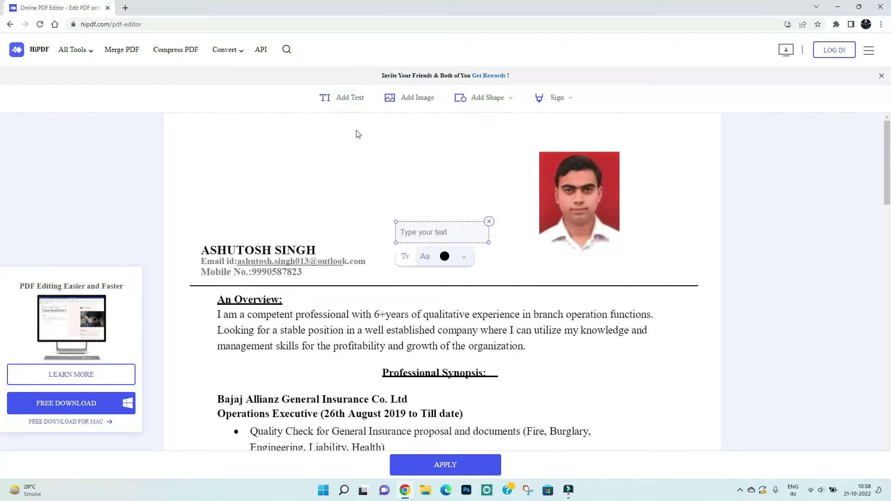
text(DV)
key(BackSpace)
key(BackSpace)
key(BackSpace)
text(Ashu)
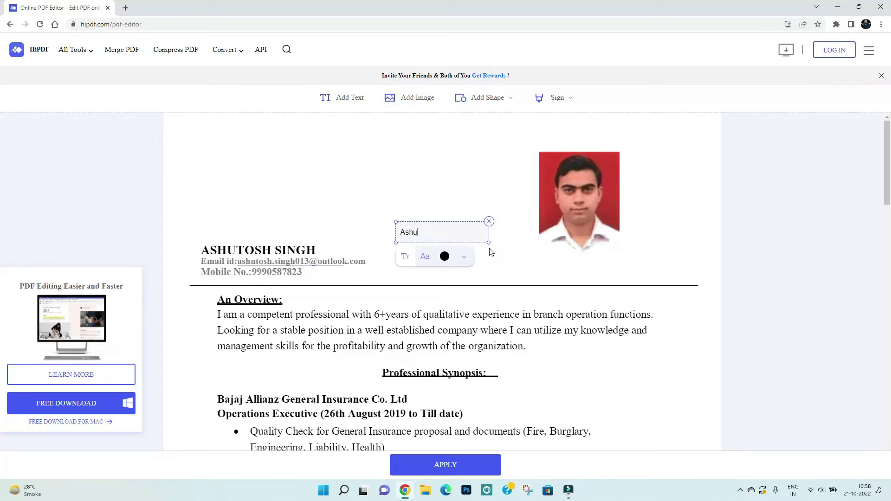
text(tosh)
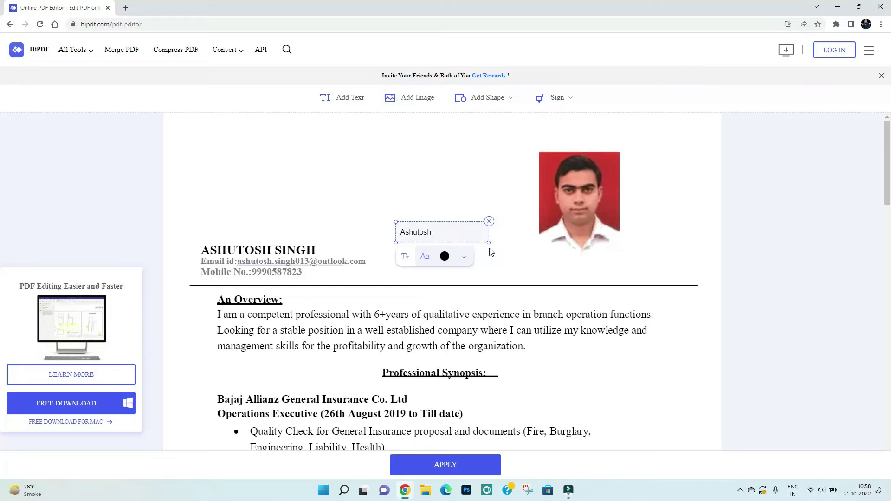
Step: Move the name text box to the end of the overview paragraph
click(490, 258)
mouse_move(435, 244)
mouse_down()
mouse_move(547, 349)
mouse_move(572, 348)
mouse_up()
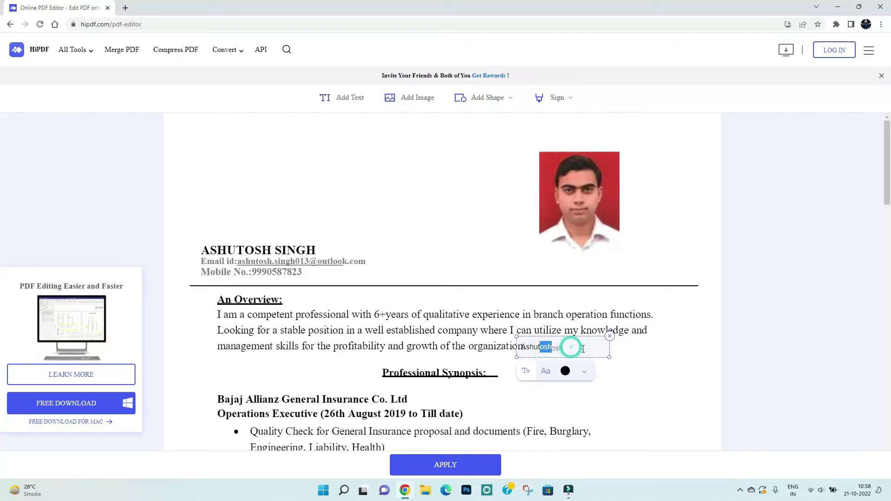
click(585, 371)
click(637, 371)
drag(558, 353, 571, 353)
click(610, 390)
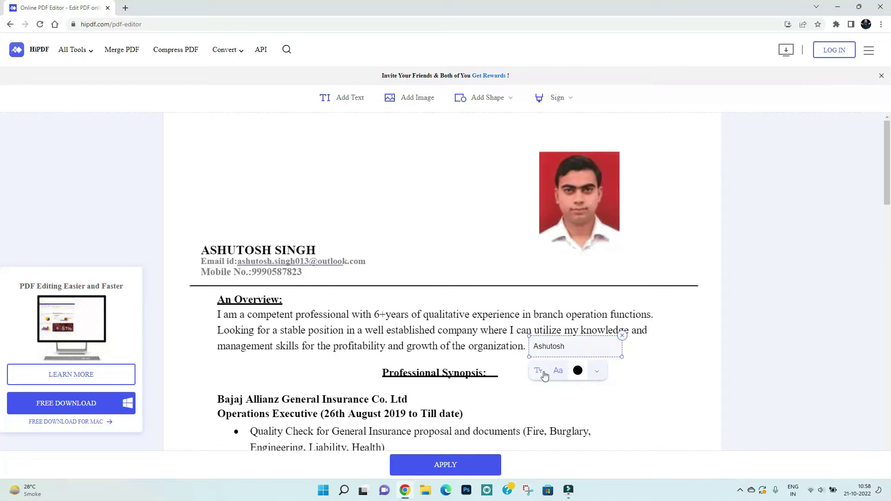
Step: Look through the font and text size options, then deselect the text box
click(558, 373)
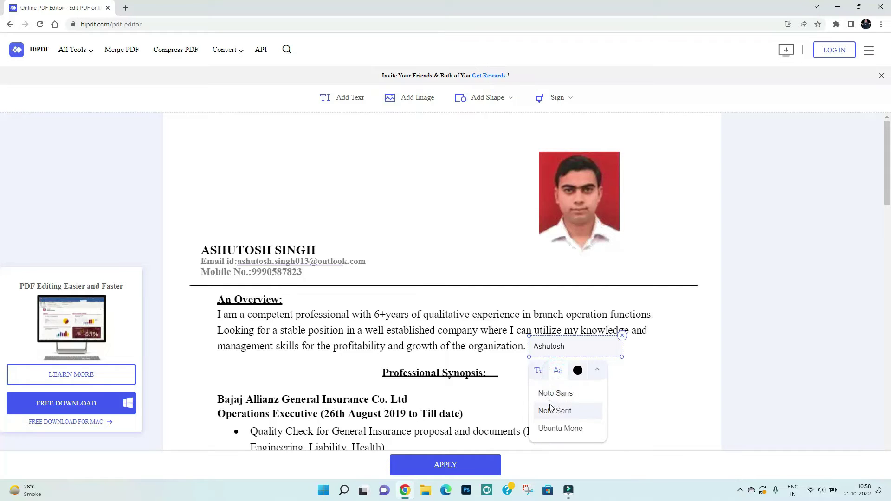
click(539, 370)
click(641, 376)
click(640, 373)
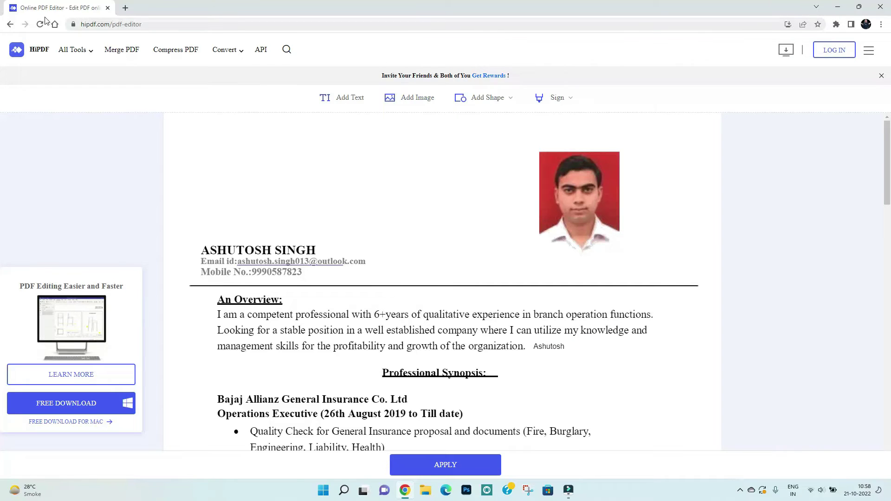
Step: Go back to the HiPDF home page and open the Compress PDF tool
click(10, 24)
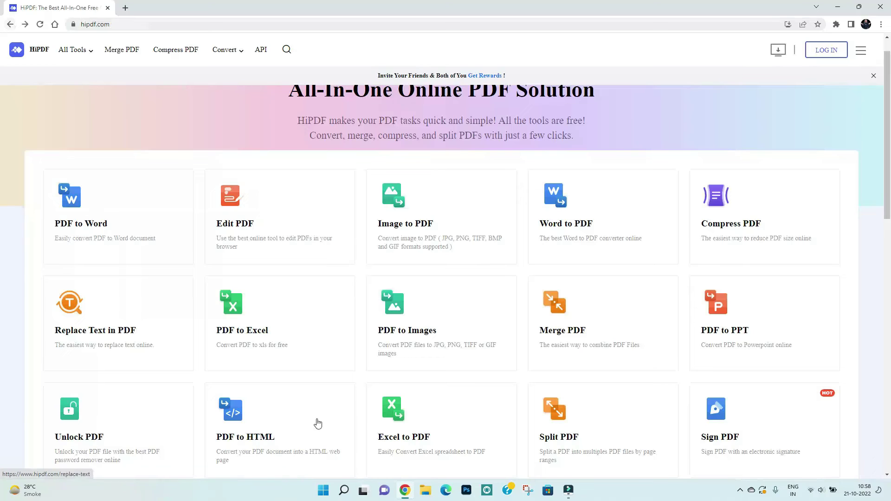
scroll(2, 212, down, 1)
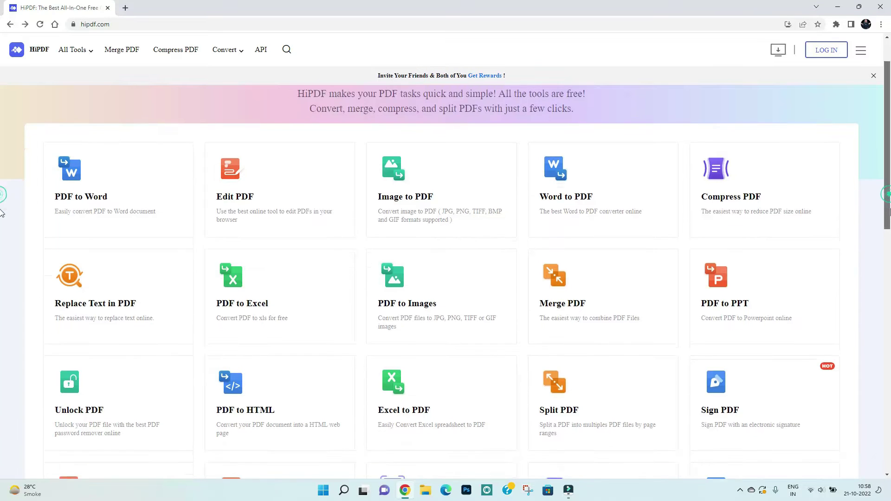
scroll(2, 213, down, 1)
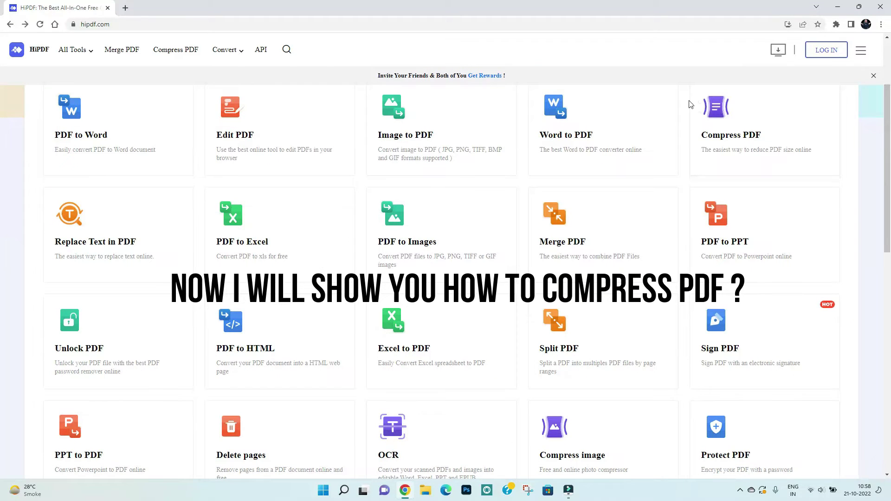
drag(694, 92, 806, 179)
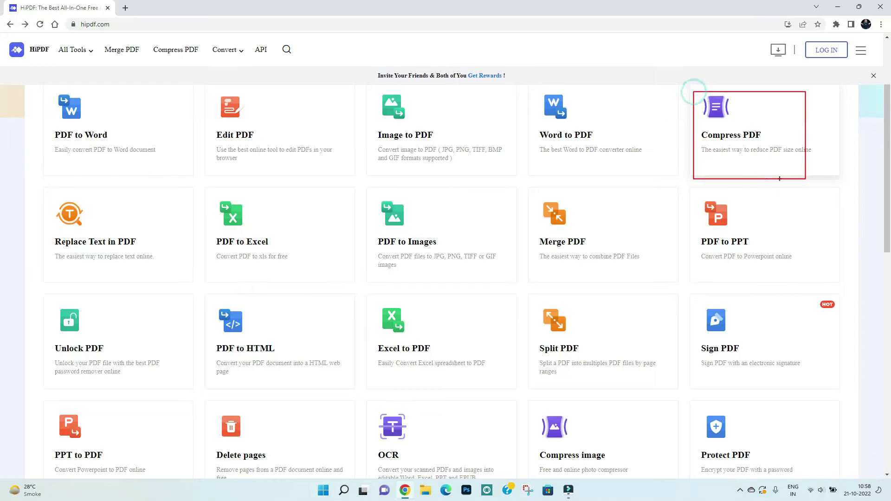
click(731, 131)
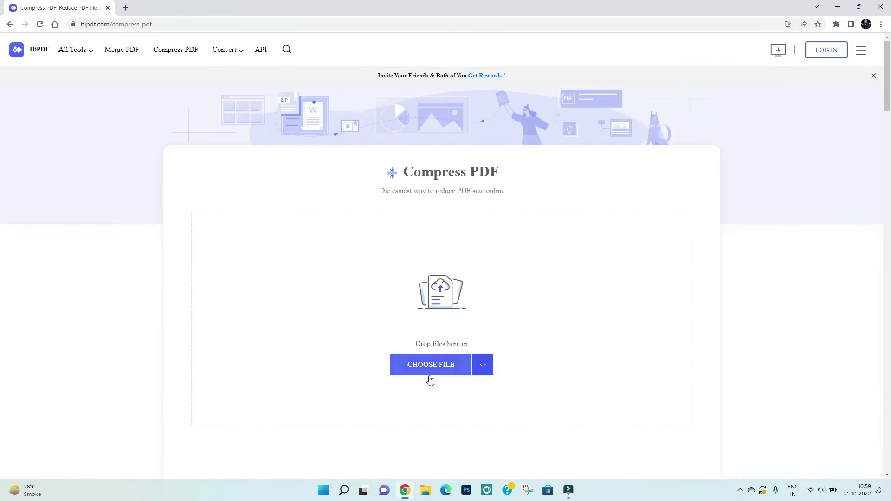
Step: Upload the résumé PDF from D:\ and start compressing it at Medium quality
drag(387, 353, 509, 386)
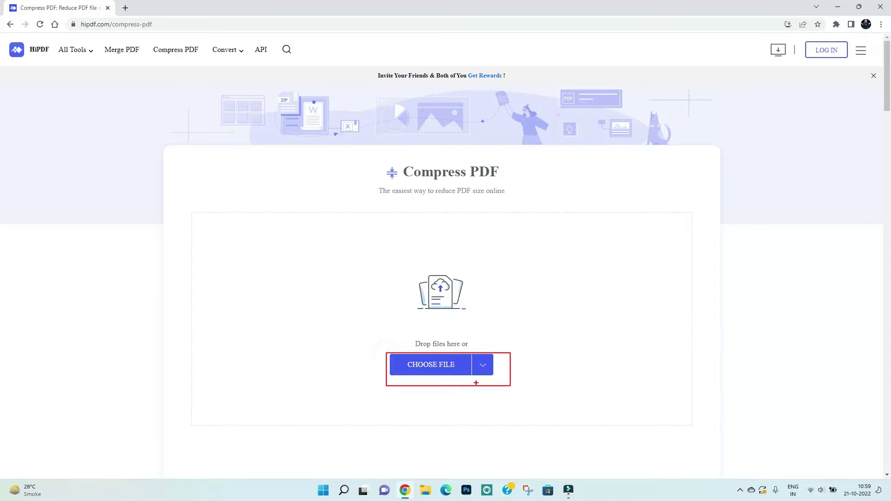
click(449, 371)
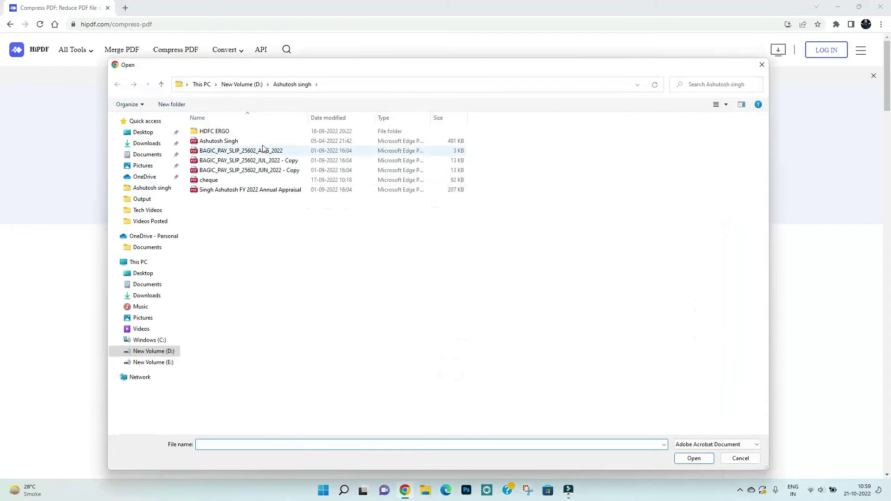
click(253, 140)
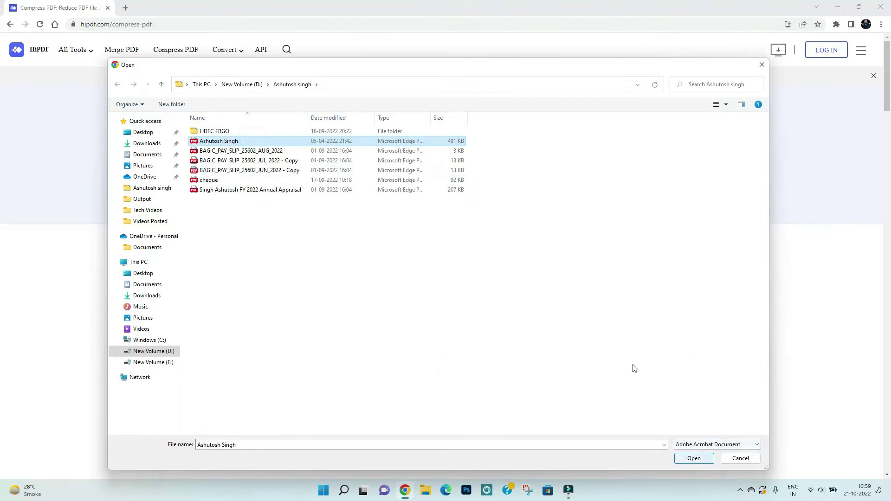
drag(441, 139, 476, 149)
key(Escape)
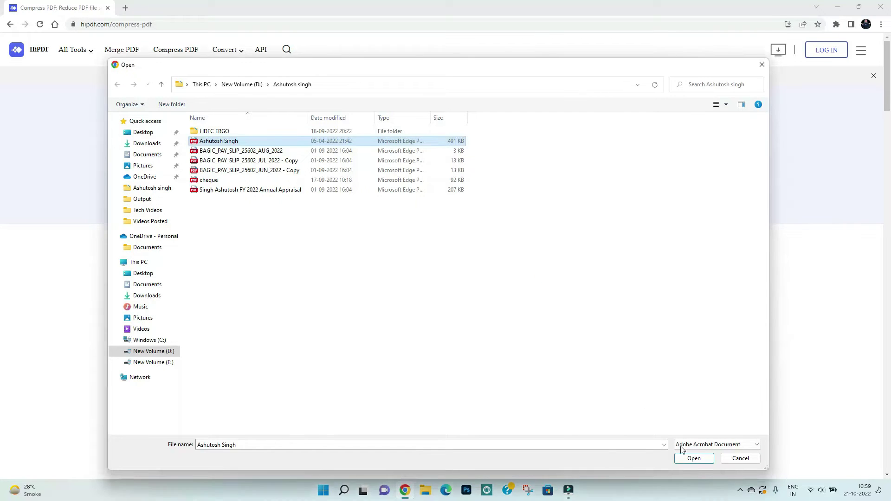
click(695, 459)
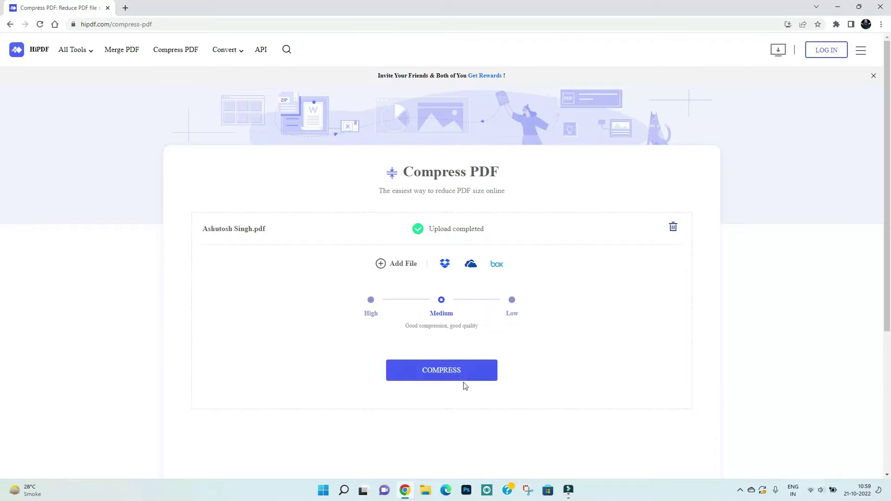
click(462, 371)
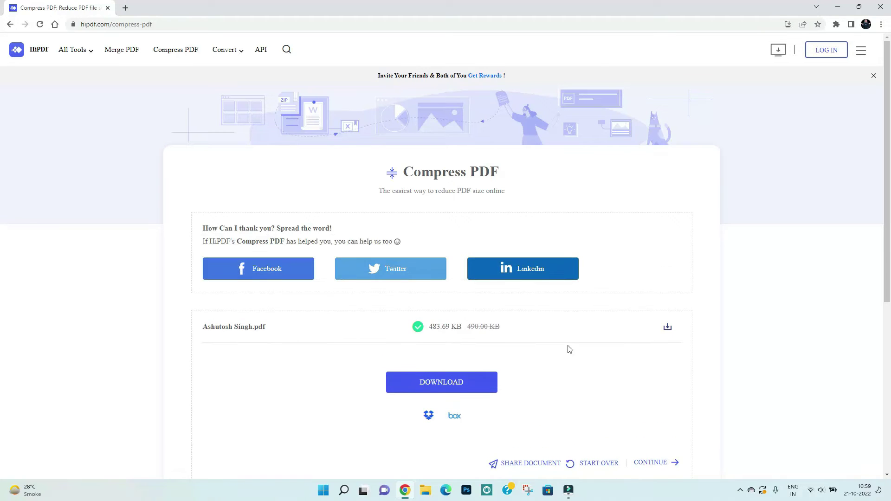
Step: Check the compression result: 490.00 KB reduced to 483.69 KB
drag(467, 320, 510, 334)
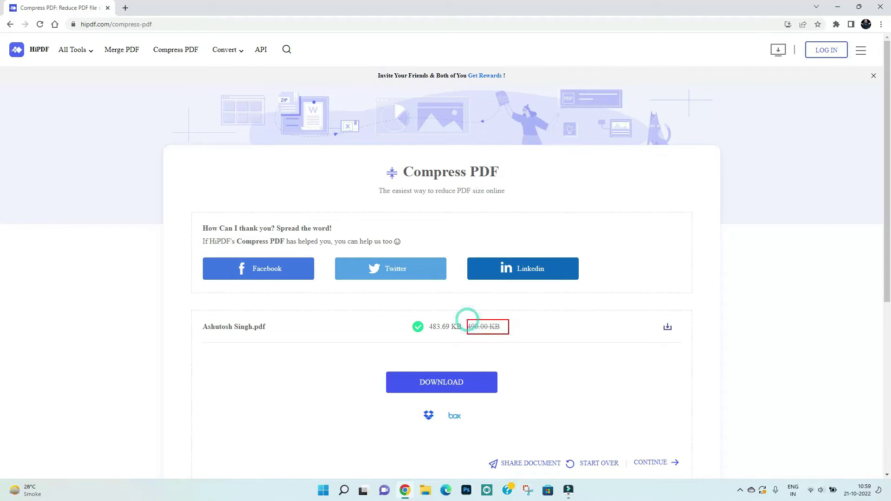
key(Escape)
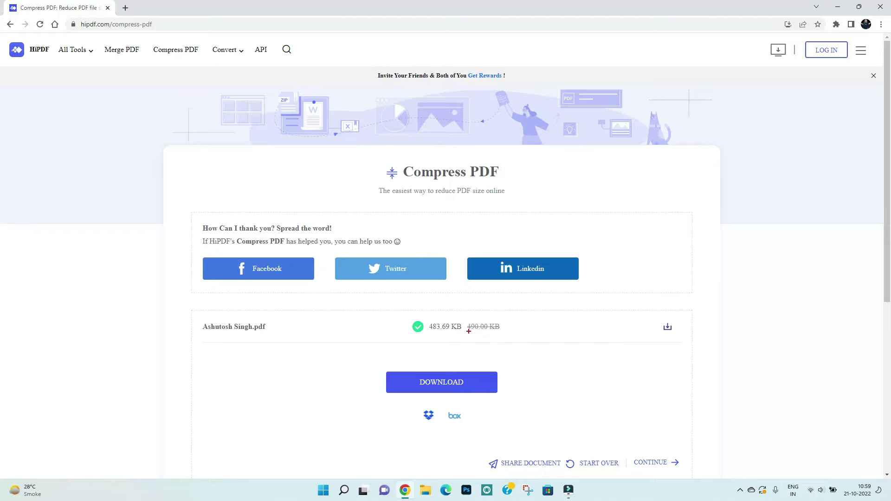
drag(469, 331, 504, 331)
drag(430, 333, 462, 334)
key(Escape)
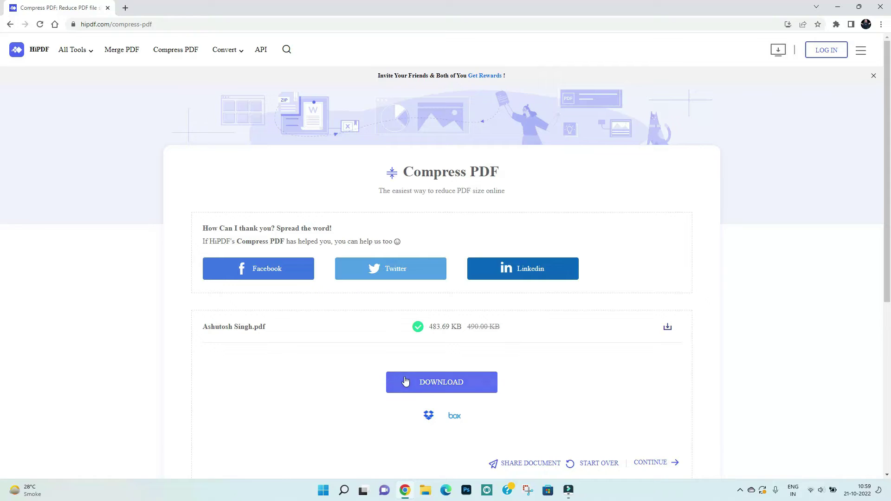
key(ctrl+2)
drag(381, 366, 503, 409)
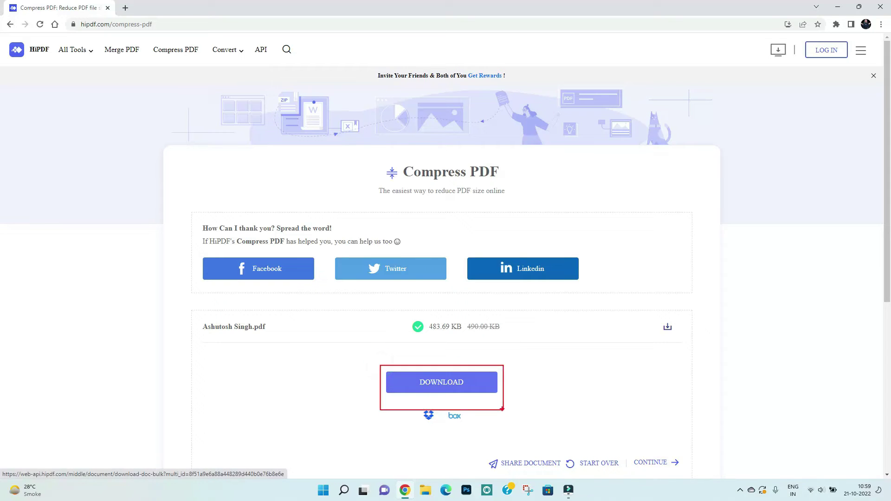
key(Escape)
Step: Download the compressed résumé PDF and return to the HiPDF home page
click(448, 383)
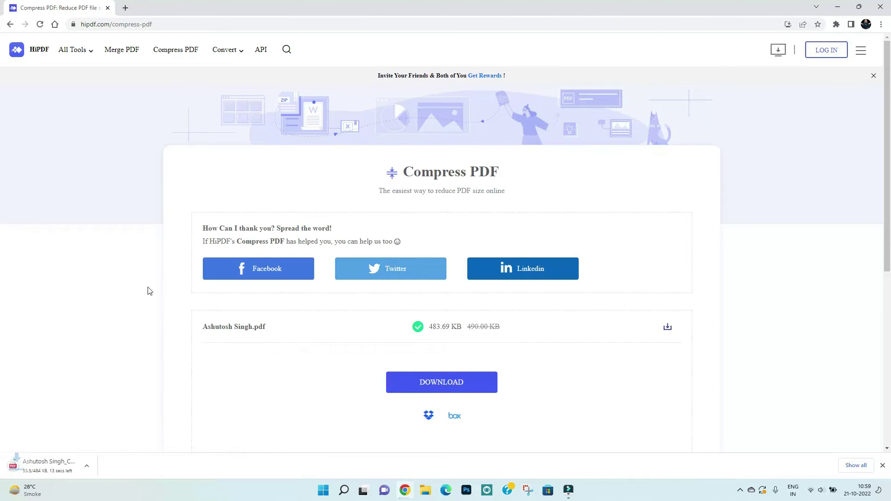
drag(4, 447, 119, 479)
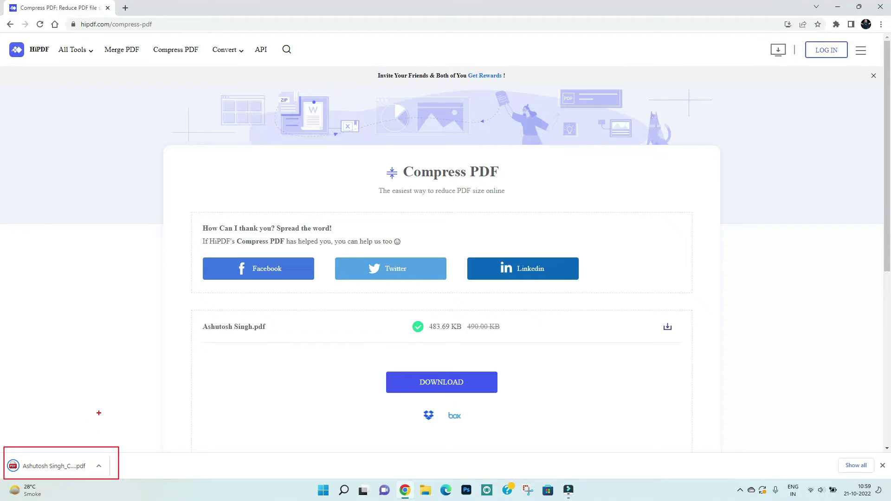
key(Escape)
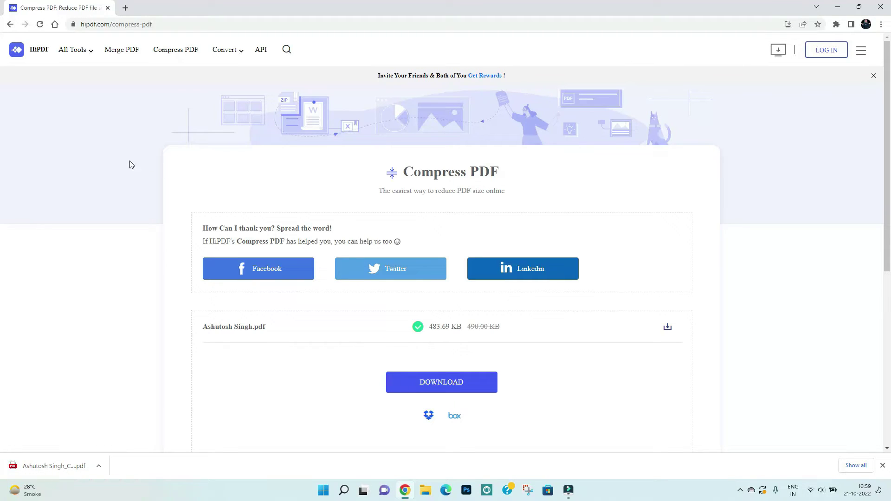
click(10, 25)
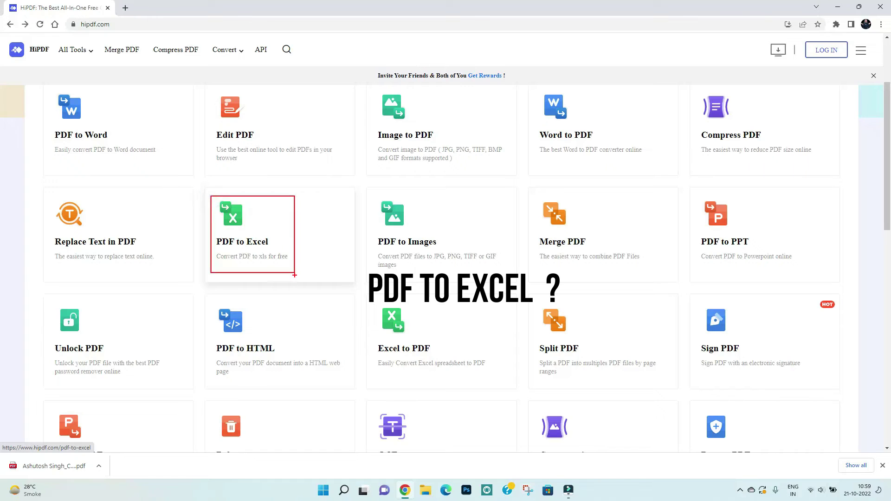
Step: Upload the résumé PDF into the PDF to Excel converter, with OCR left off
click(227, 220)
click(435, 364)
click(219, 141)
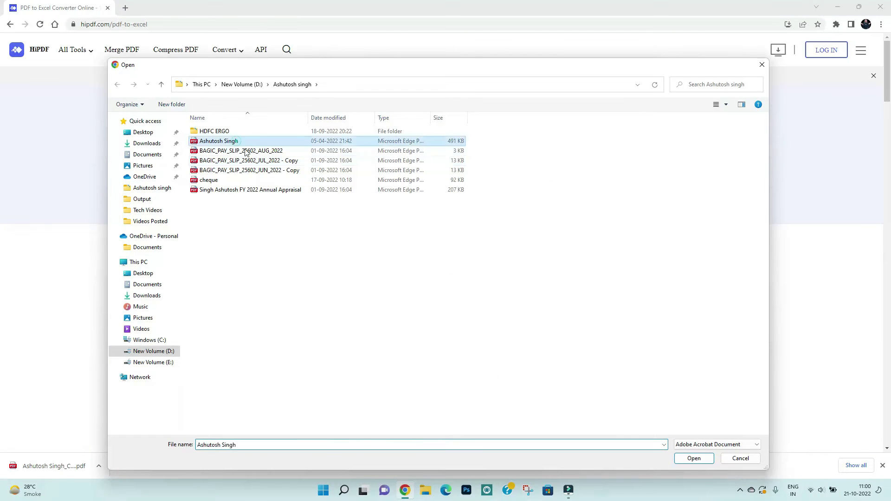
click(694, 459)
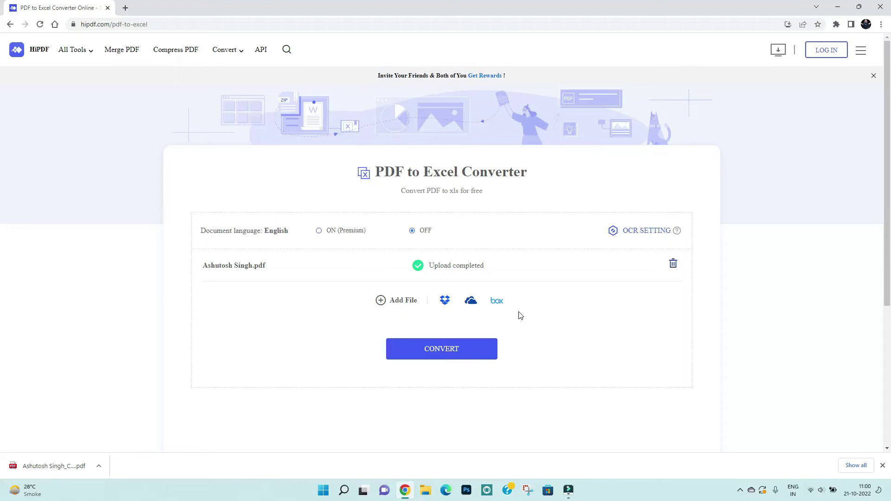
Step: Convert the résumé to Excel, download the .xlsx file and open it from the download bar
click(453, 353)
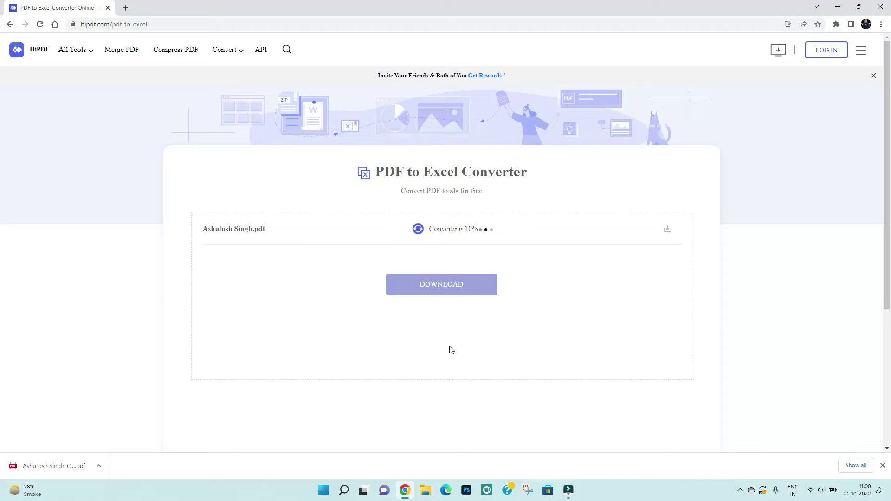
mouse_move(390, 212)
mouse_down()
mouse_move(405, 239)
mouse_move(524, 248)
mouse_up()
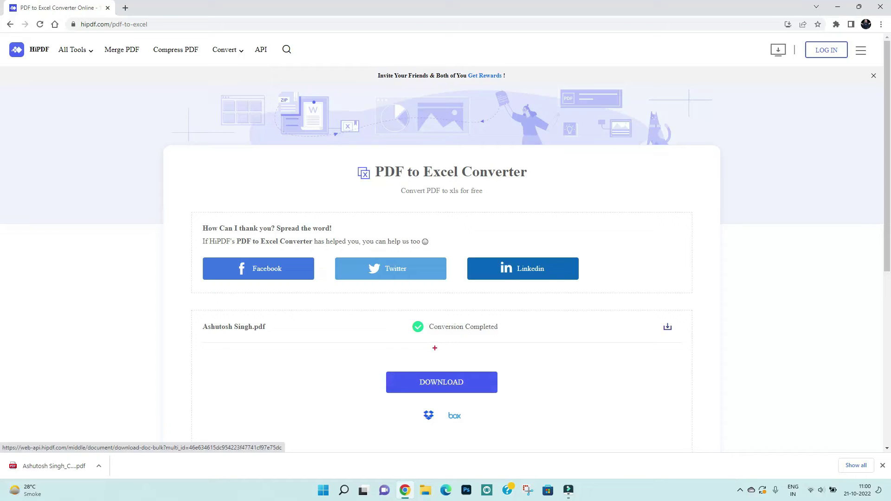
drag(436, 334, 510, 334)
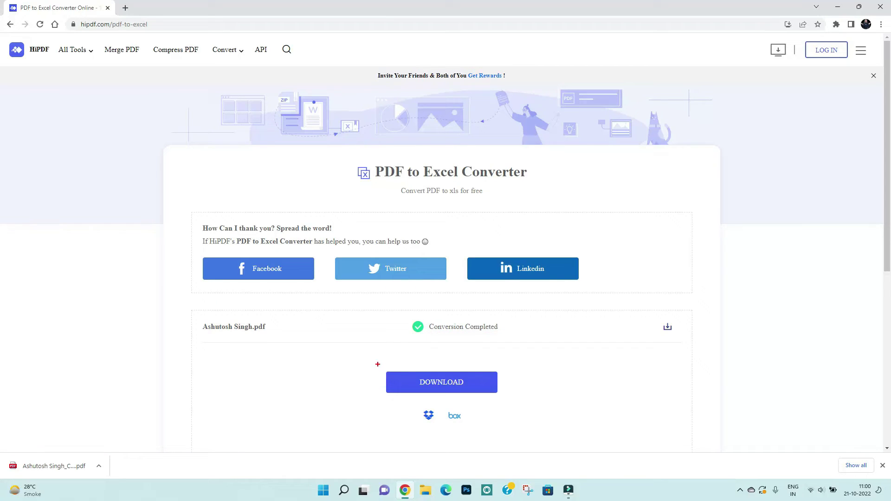
drag(379, 367, 506, 398)
click(455, 390)
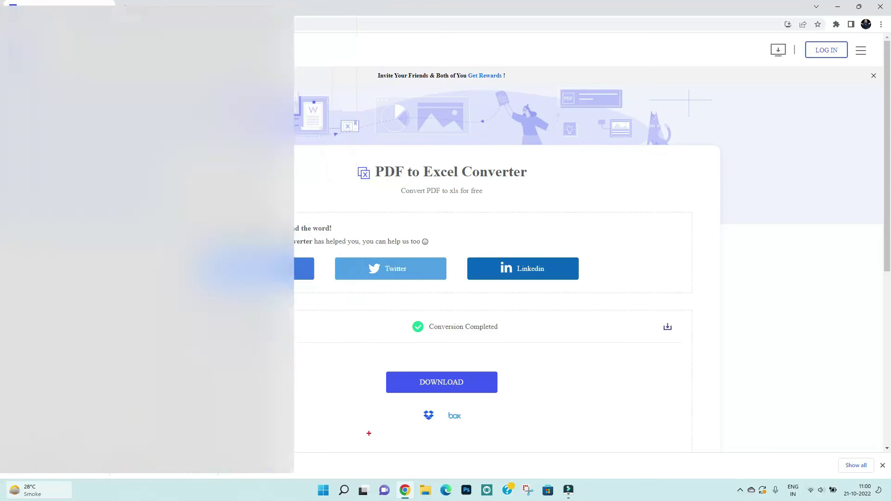
click(375, 430)
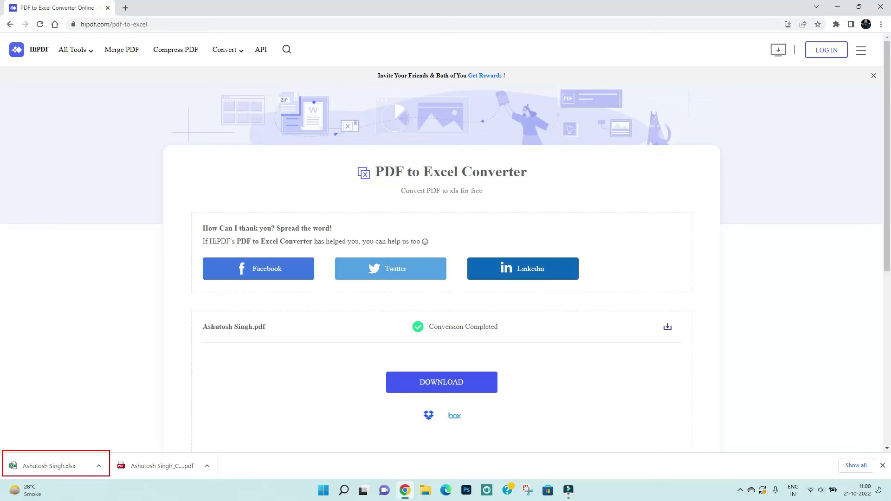
click(70, 476)
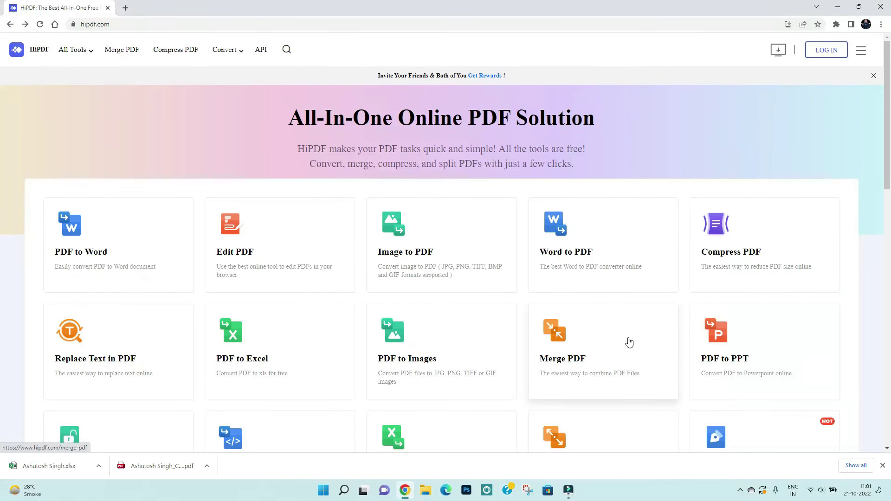
Step: Scroll through the HiPDF home page tool grid to find the Excel to PDF card
drag(887, 173, 883, 259)
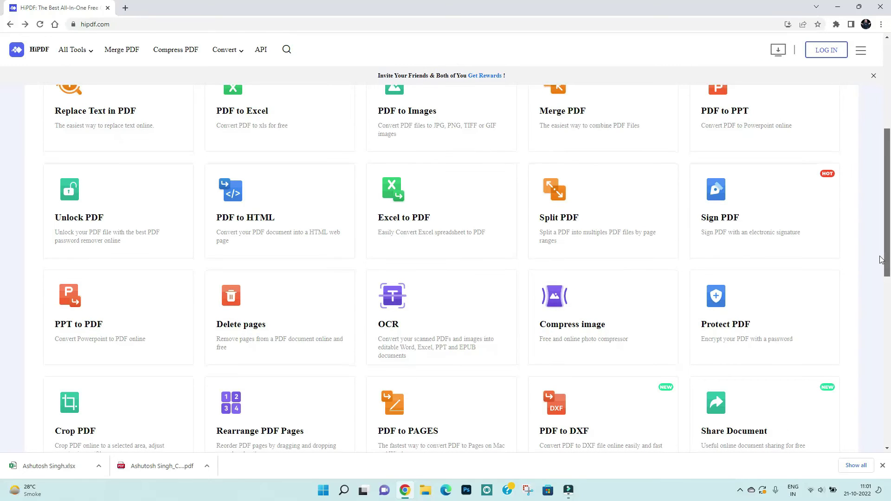
drag(882, 259, 874, 190)
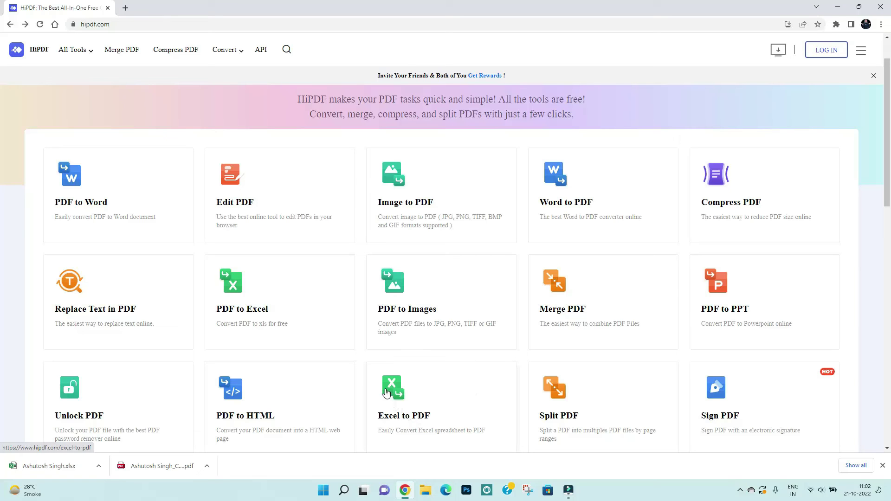
mouse_move(367, 361)
mouse_down()
mouse_move(396, 421)
mouse_move(469, 445)
mouse_up()
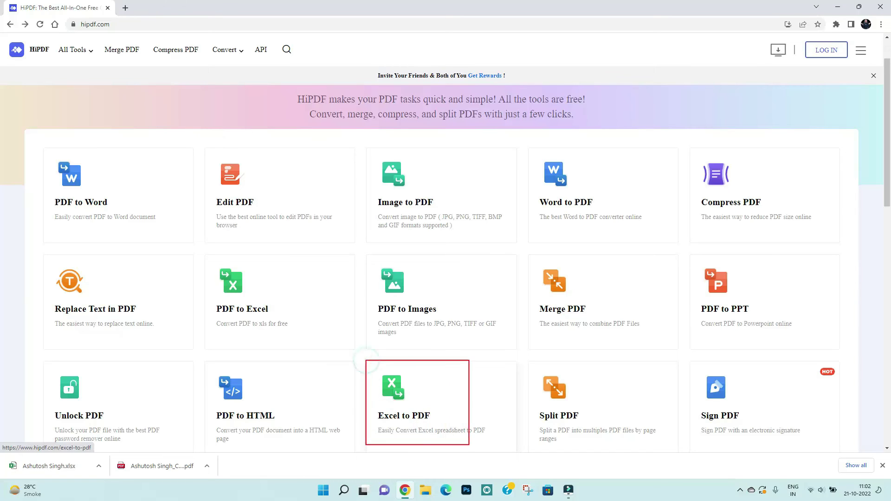
Step: Upload the résumé's .xlsx workbook from the Desktop into the Excel to PDF tool
click(402, 400)
click(442, 366)
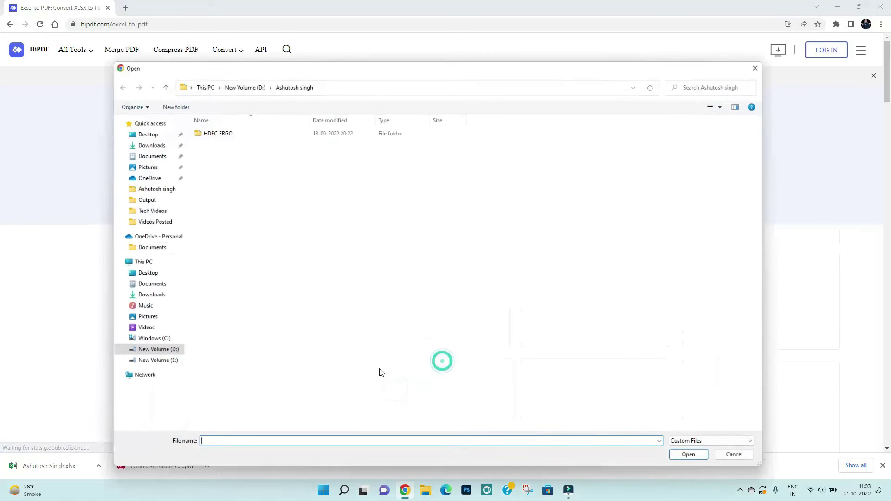
click(143, 132)
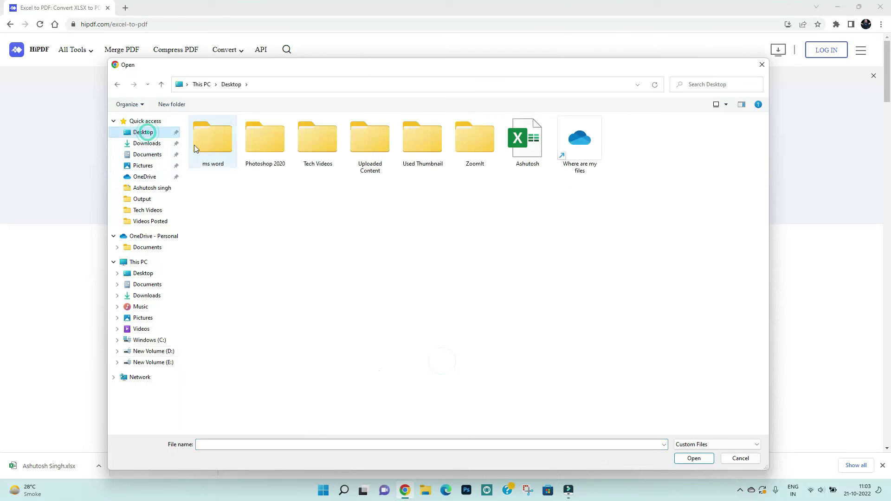
click(532, 150)
click(692, 459)
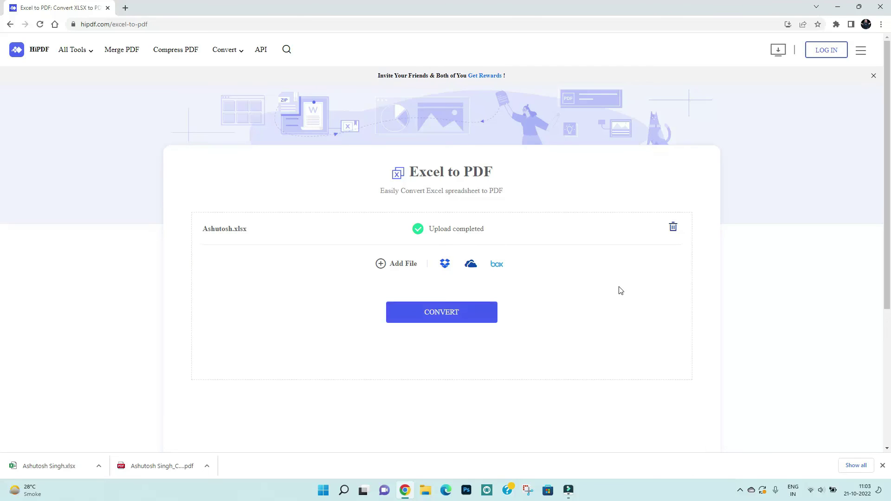
drag(410, 220, 505, 242)
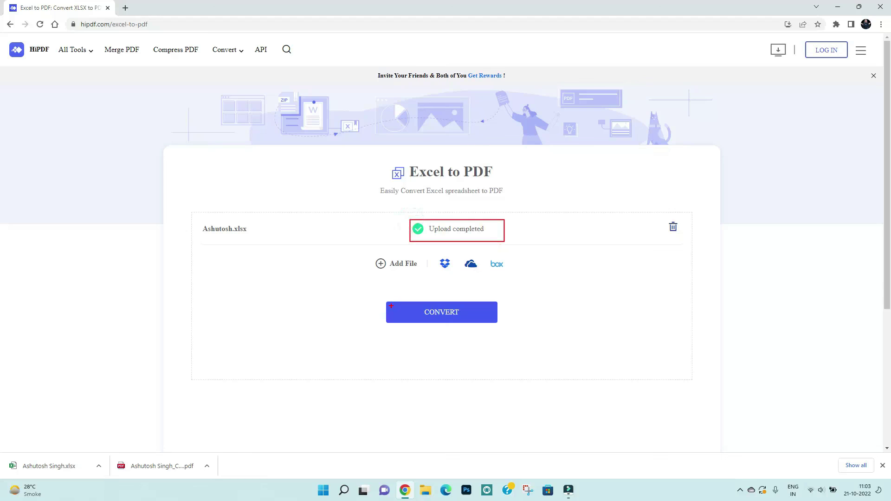
key(Escape)
drag(376, 295, 493, 325)
key(Escape)
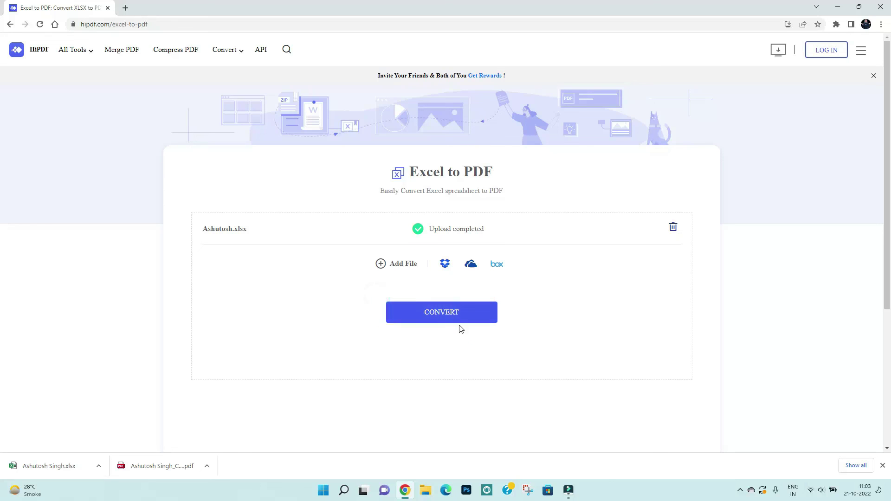
Step: Convert the uploaded Excel workbook to PDF and download the resulting PDF file
click(451, 318)
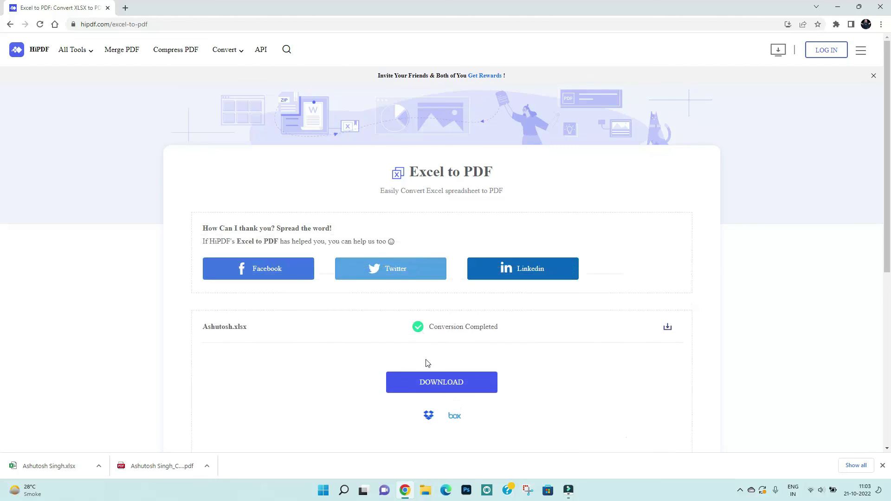
click(444, 384)
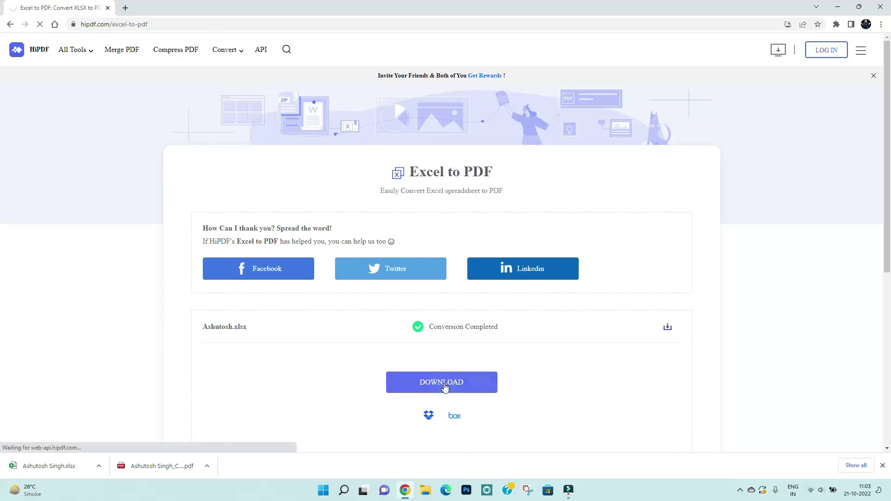